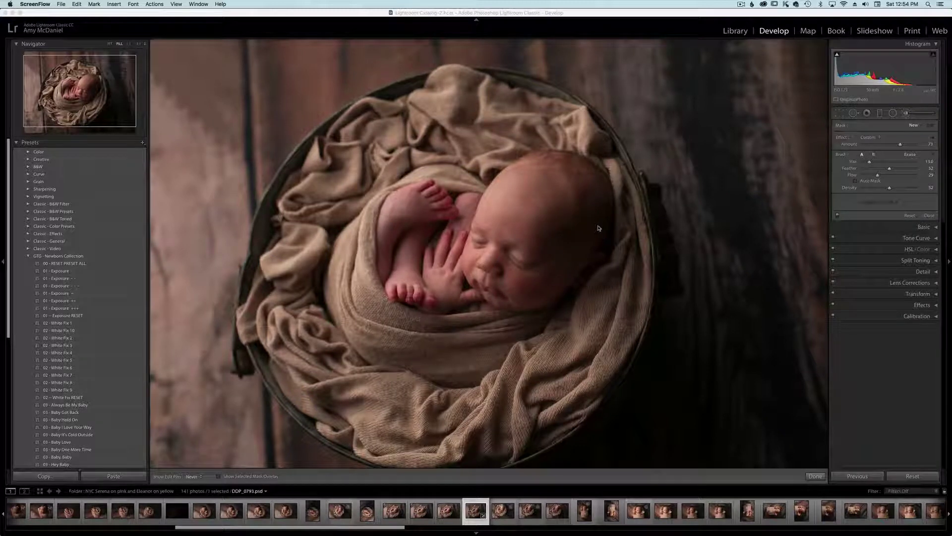
# Heal the small blemishes and flaky skin spots on the baby's face using a small Spot Removal brush in Heal mode
pyautogui.click(854, 115)
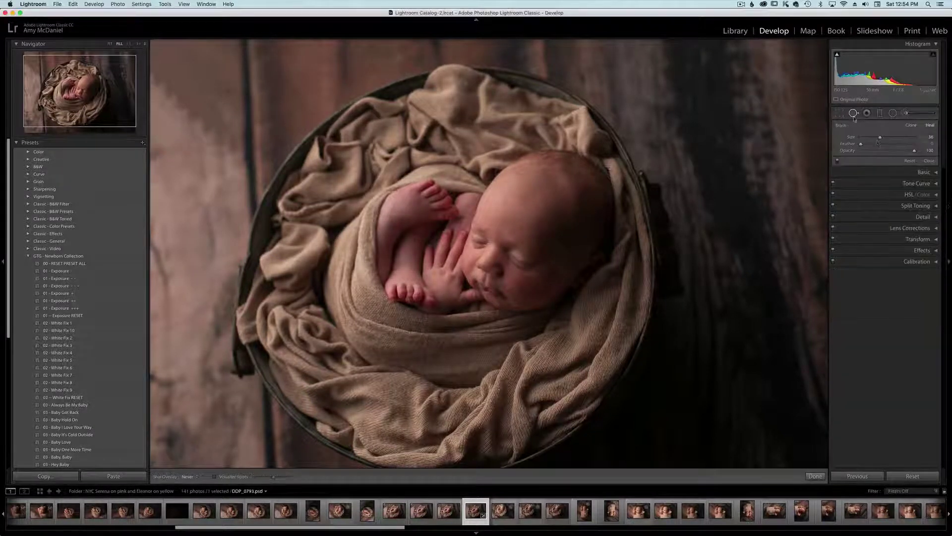
pyautogui.press('z')
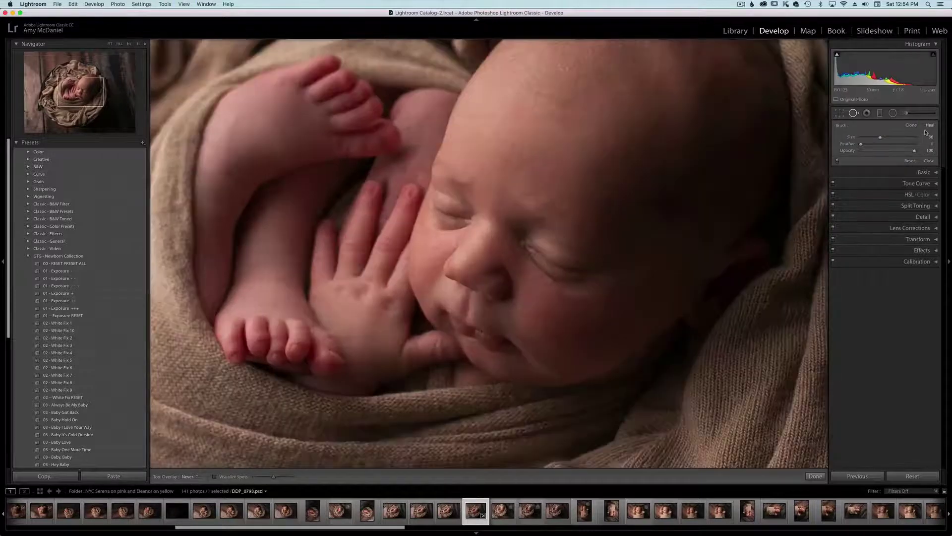
pyautogui.scroll(-5, 589, 239)
pyautogui.click(589, 233)
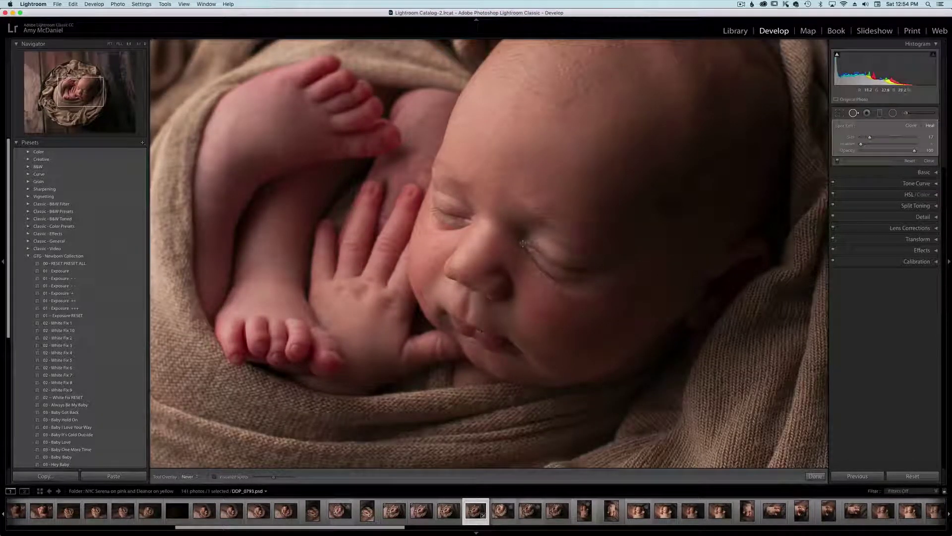
pyautogui.scroll(-2, 511, 238)
pyautogui.scroll(2, 504, 235)
pyautogui.scroll(-2, 490, 270)
pyautogui.press('[')
pyautogui.press(']')
pyautogui.press(']')
pyautogui.press('[')
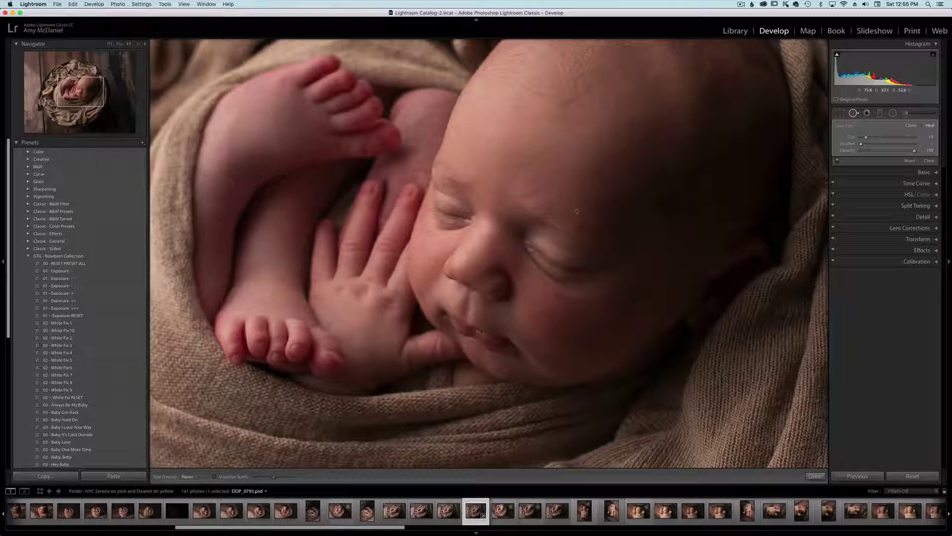
pyautogui.scroll(3, 590, 297)
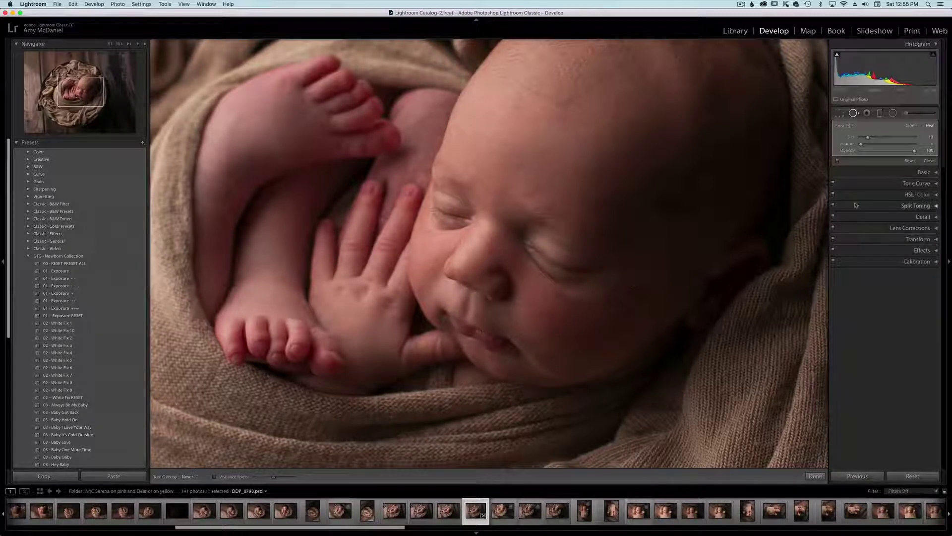
# Paint the _GTG_NB - Reduce Red brush effect over the baby's red cheek with the flow set to 40
pyautogui.click(907, 115)
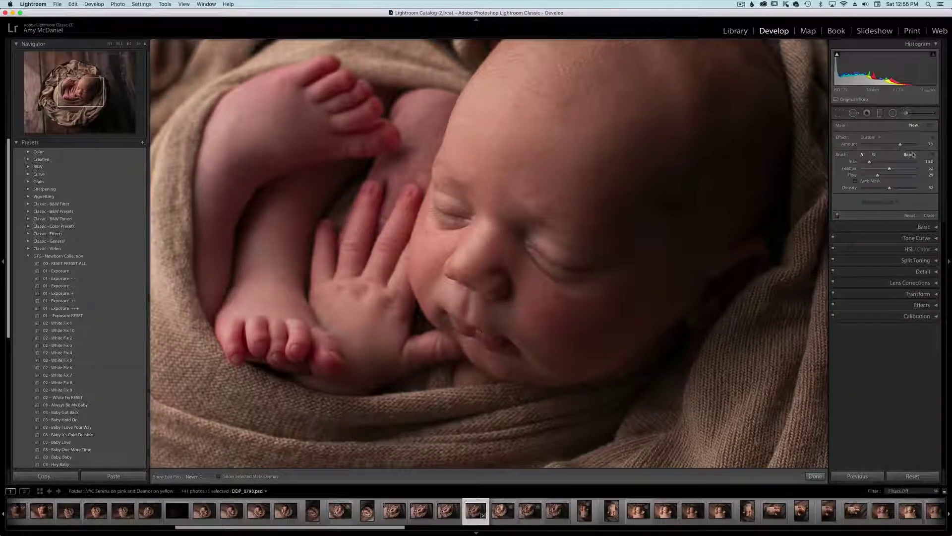
pyautogui.click(881, 139)
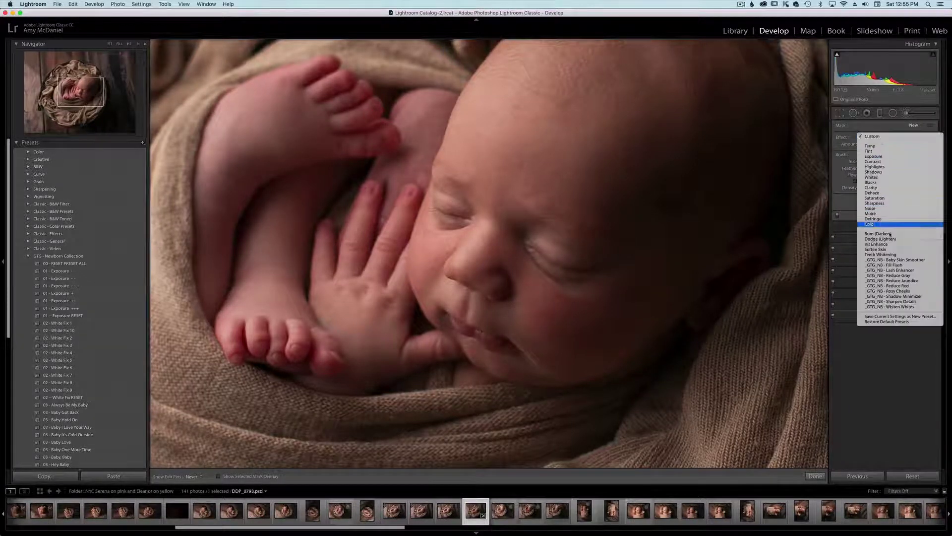
pyautogui.click(892, 287)
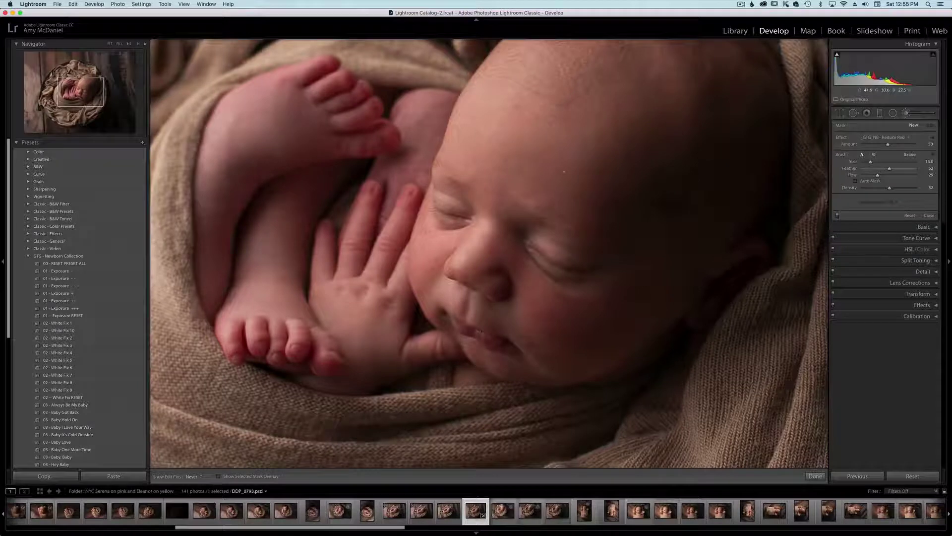
pyautogui.moveTo(877, 175); pyautogui.dragTo(883, 176)
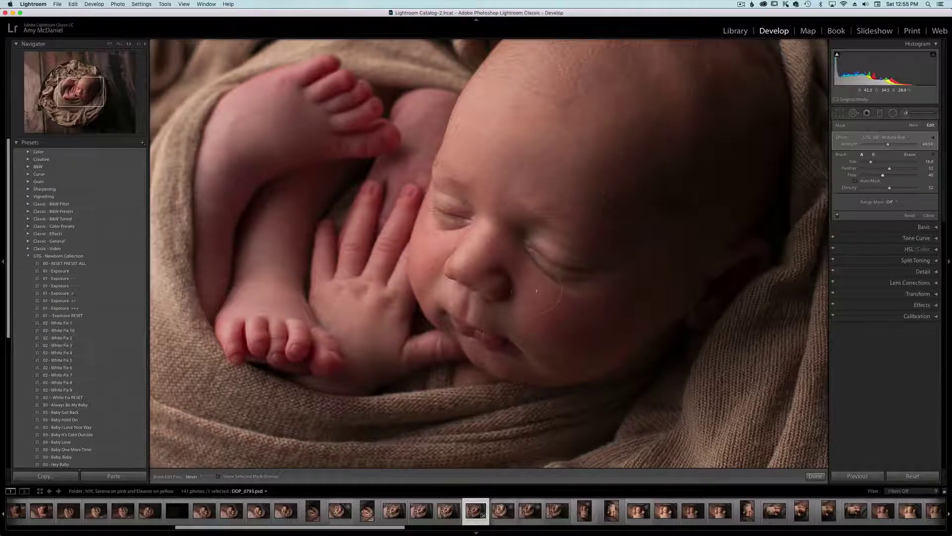
pyautogui.scroll(1, 589, 322)
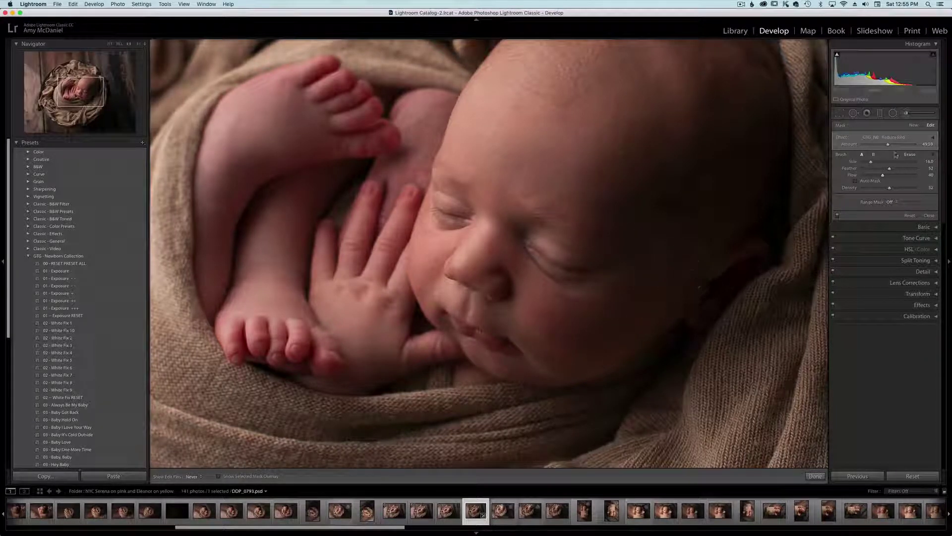
# Set the brush flow to 62 and paint Reduce Red over the baby's toes, fingers and face edges, shrinking the brush for small areas
pyautogui.moveTo(889, 175); pyautogui.dragTo(895, 176)
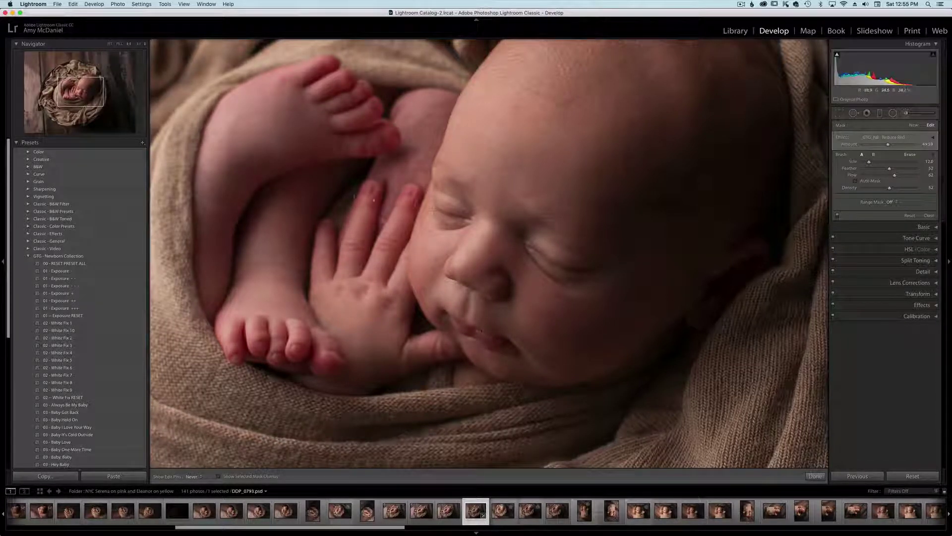
pyautogui.moveTo(379, 129); pyautogui.dragTo(383, 164)
pyautogui.scroll(1, 353, 166)
pyautogui.press('[')
pyautogui.press('[')
pyautogui.press('[')
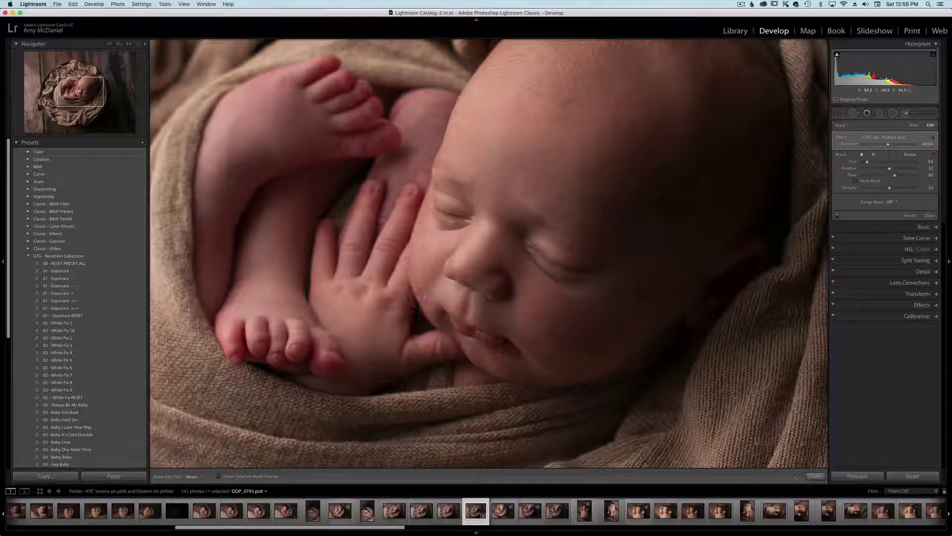
pyautogui.press('[')
pyautogui.press('[')
pyautogui.press('[')
pyautogui.press('[')
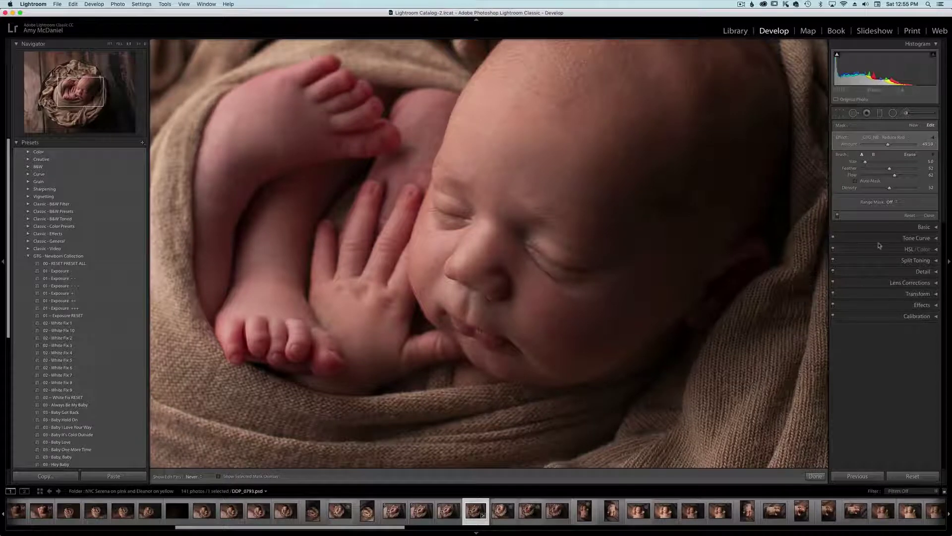
pyautogui.press('z')
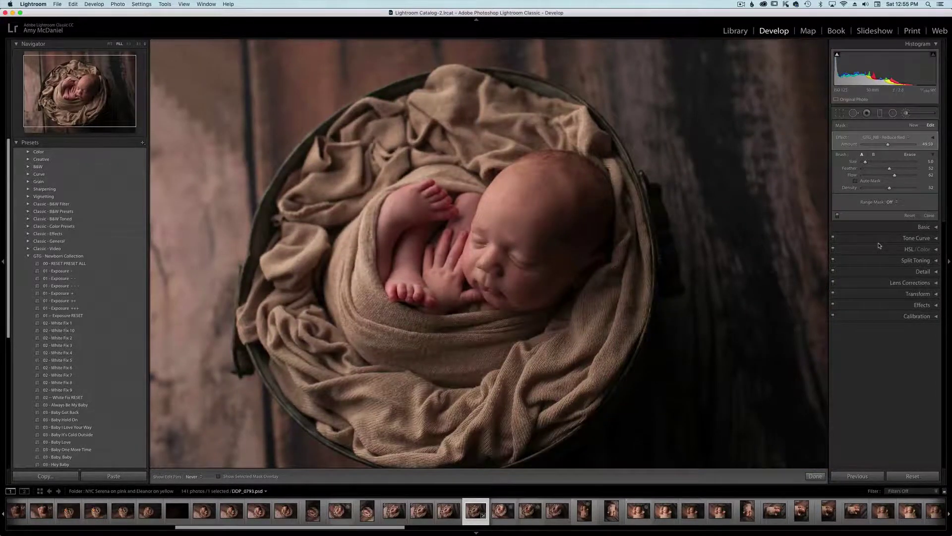
# Start a new brush adjustment with the _GTG_NB - Lash Enhancer effect and paint it along the eyelashes with a very small brush
pyautogui.press('z')
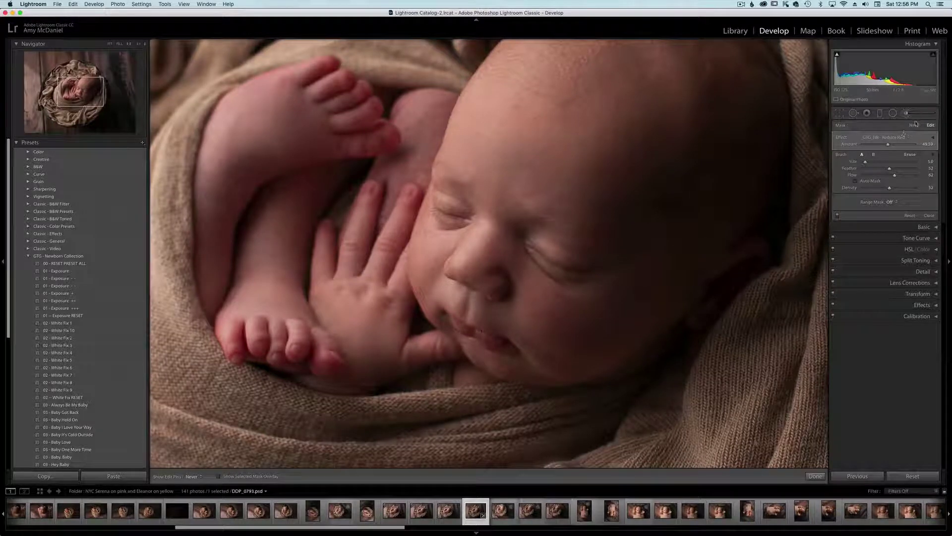
pyautogui.click(898, 137)
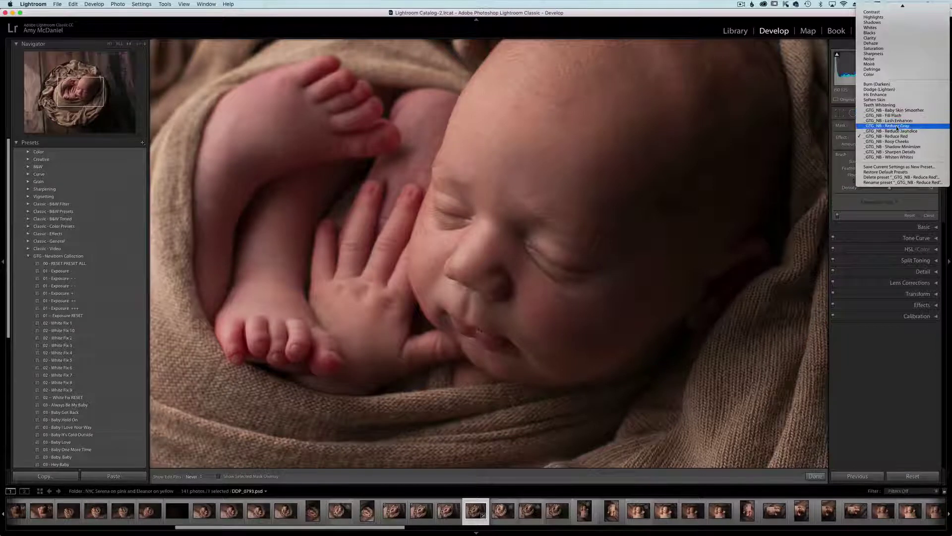
pyautogui.click(888, 120)
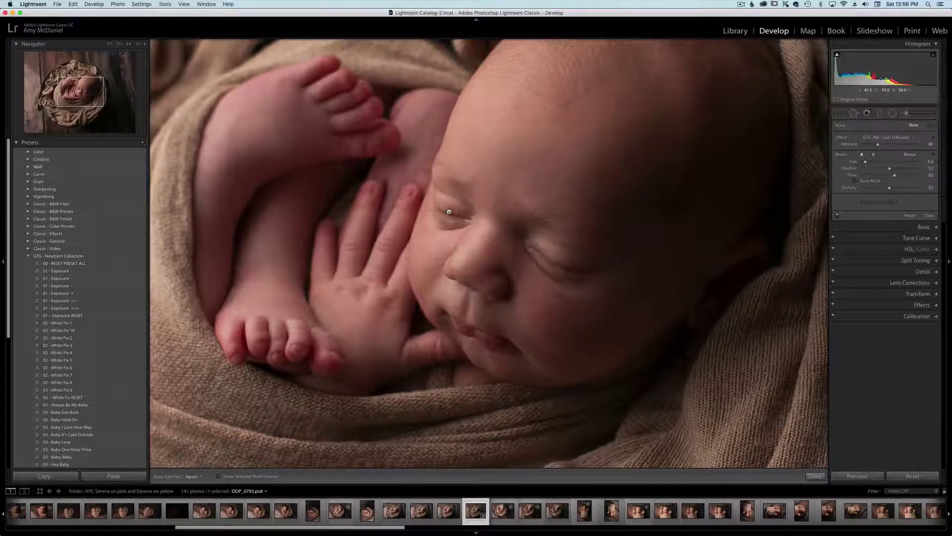
pyautogui.press('[')
pyautogui.press('[')
pyautogui.press('[')
pyautogui.press('[')
pyautogui.press('[')
pyautogui.click(550, 261)
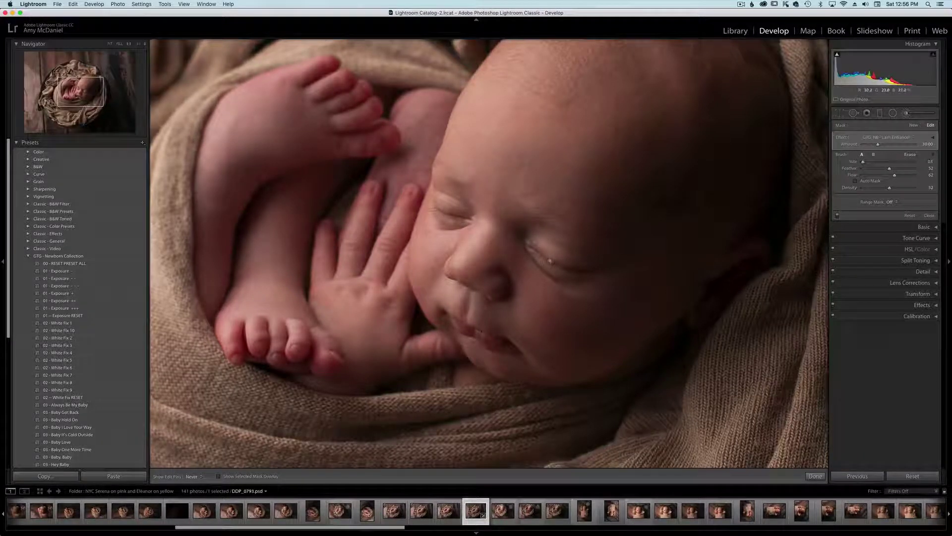
# Reduce the brush size to 0.1 and paint Lash Enhancer over the fine lashes of both eyes in close-up
pyautogui.press(']')
pyautogui.press('[')
pyautogui.press('[')
pyautogui.press('super+equal')
pyautogui.press('super+equal')
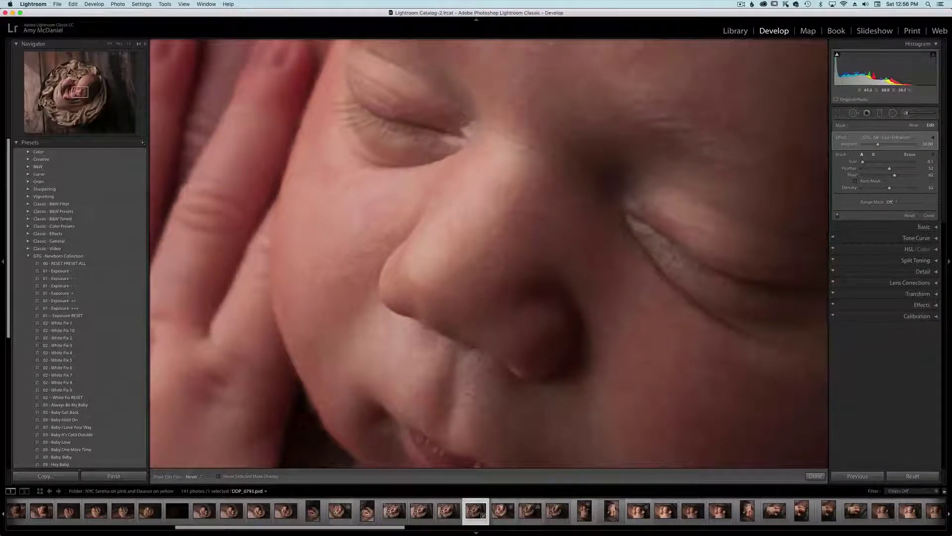
pyautogui.press(']')
pyautogui.press('[')
pyautogui.press(']')
pyautogui.press('[')
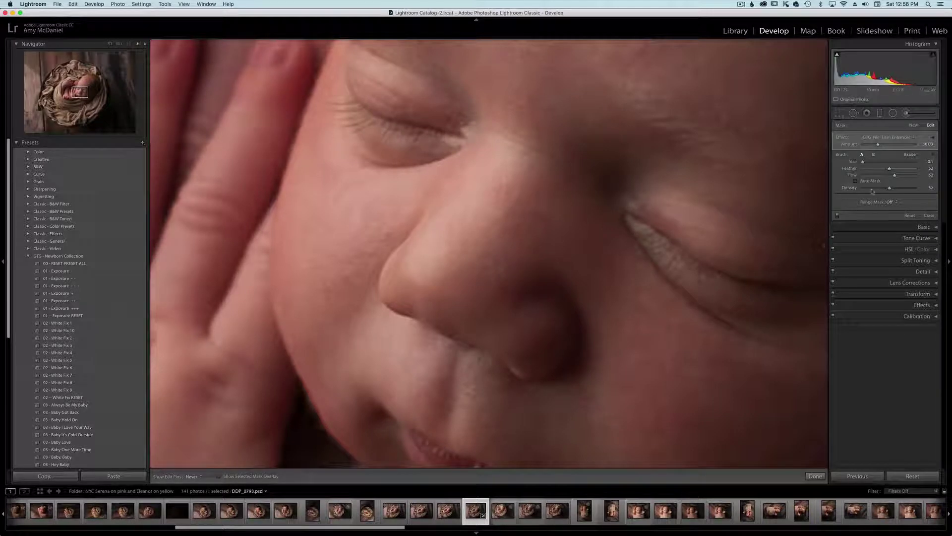
# Add a second Lash Enhancer brush adjustment with flow 71 and paint it along the lashes of the eye nearer the shadow side
pyautogui.click(915, 125)
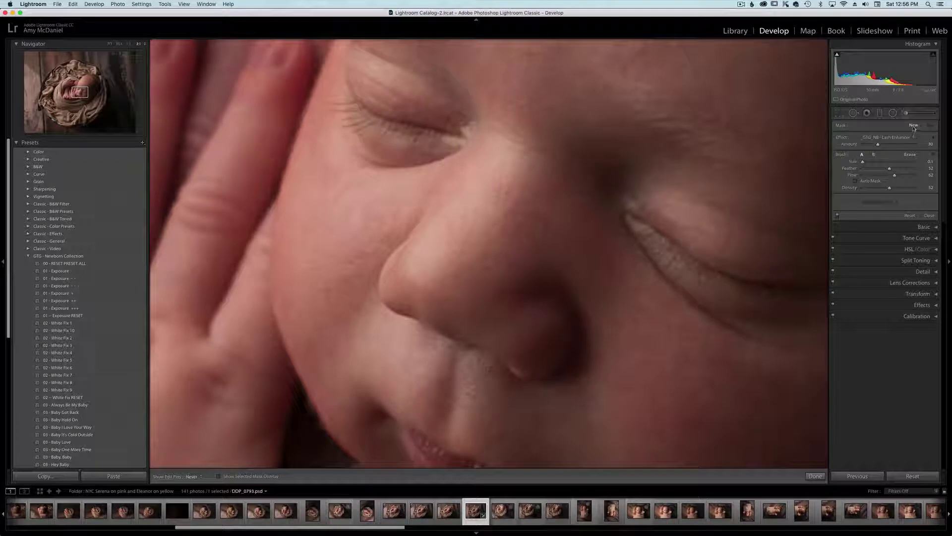
pyautogui.click(913, 138)
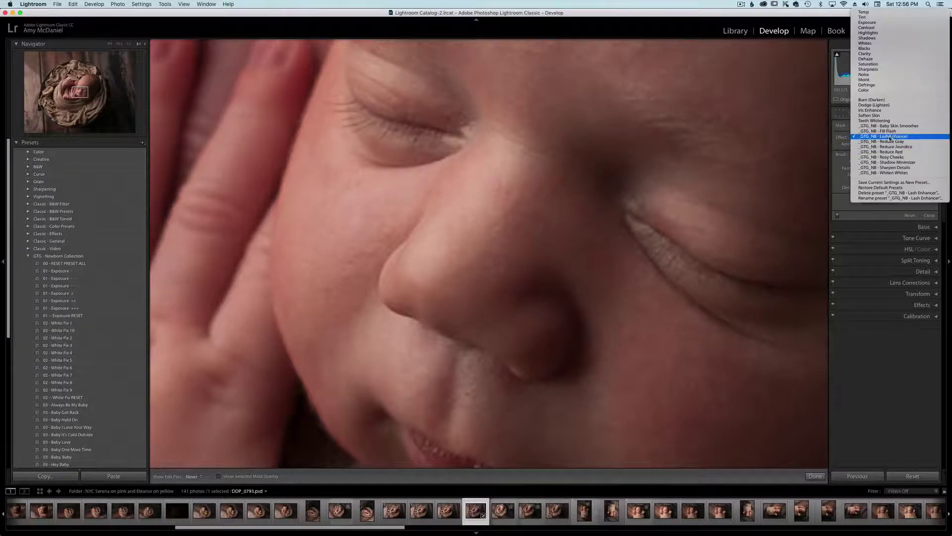
pyautogui.click(891, 137)
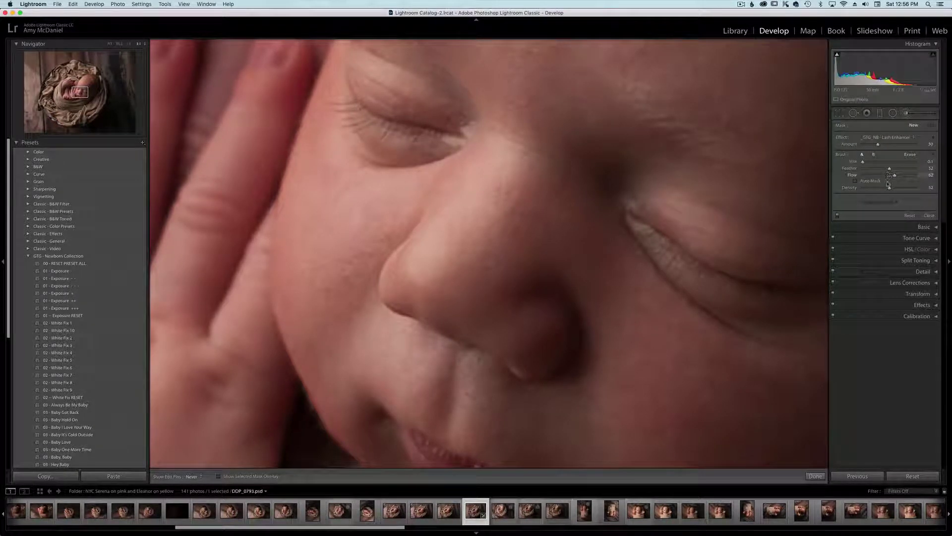
pyautogui.moveTo(896, 176); pyautogui.dragTo(900, 176)
pyautogui.moveTo(678, 246)
pyautogui.mouseDown()
pyautogui.moveTo(712, 269)
pyautogui.moveTo(700, 267)
pyautogui.mouseUp()
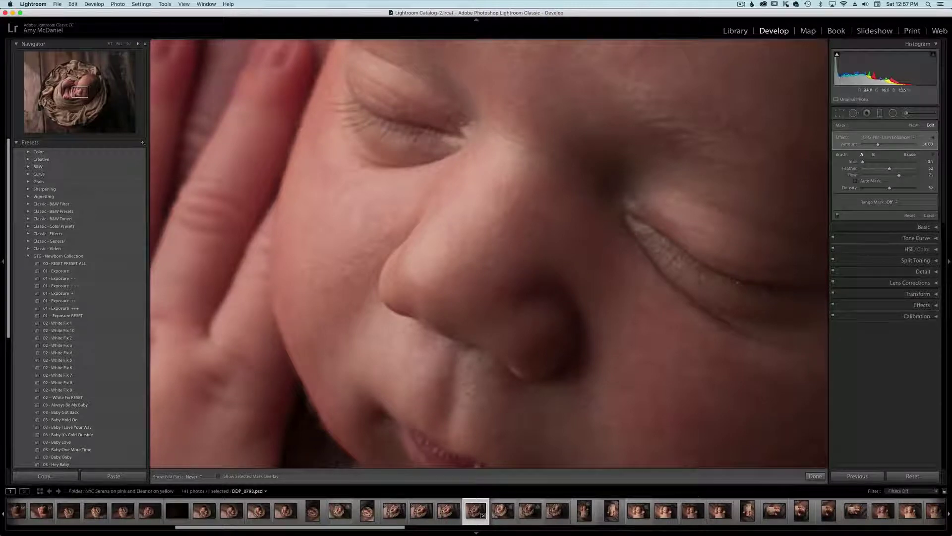
pyautogui.press('super+minus')
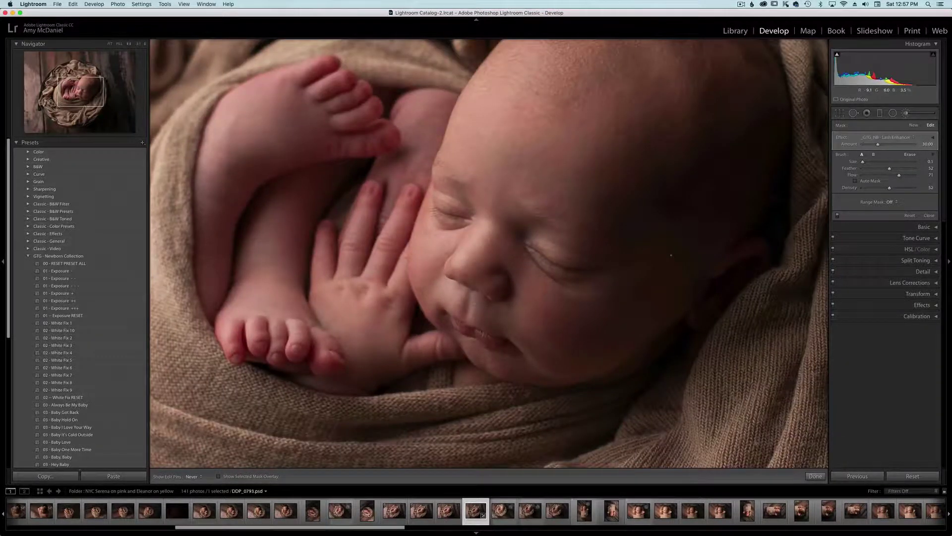
pyautogui.press('super+minus')
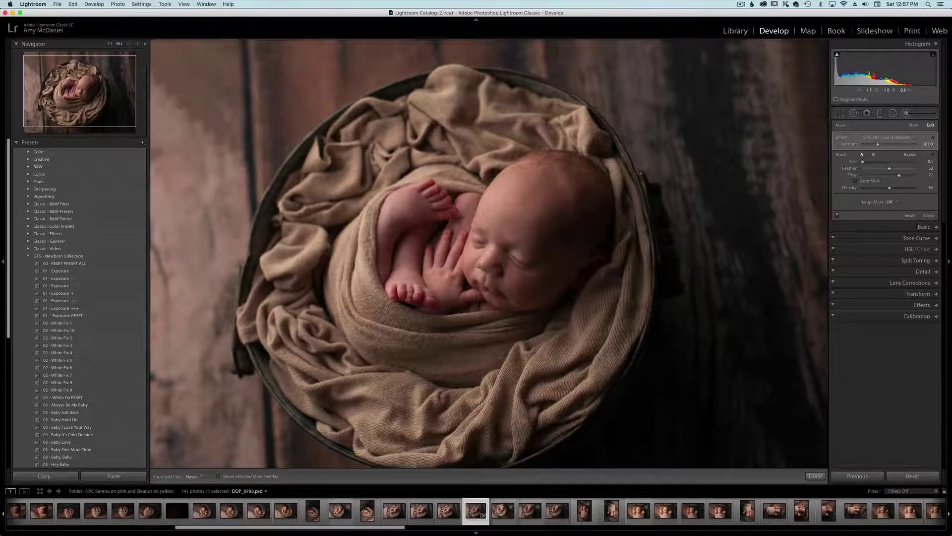
# Start a new brush adjustment with _GTG_NB - Baby Skin Smoother, enlarge the brush, raise its flow and set the amount to 60
pyautogui.click(913, 125)
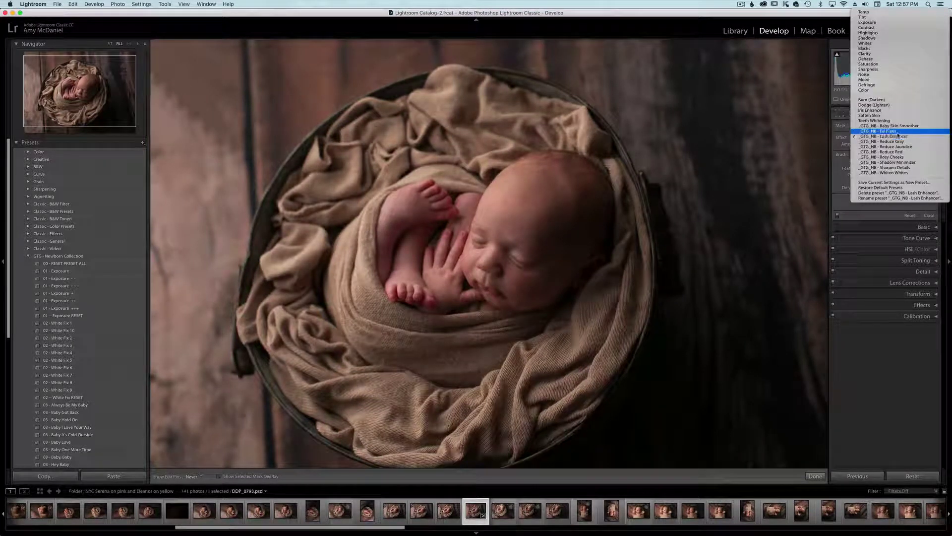
pyautogui.click(890, 126)
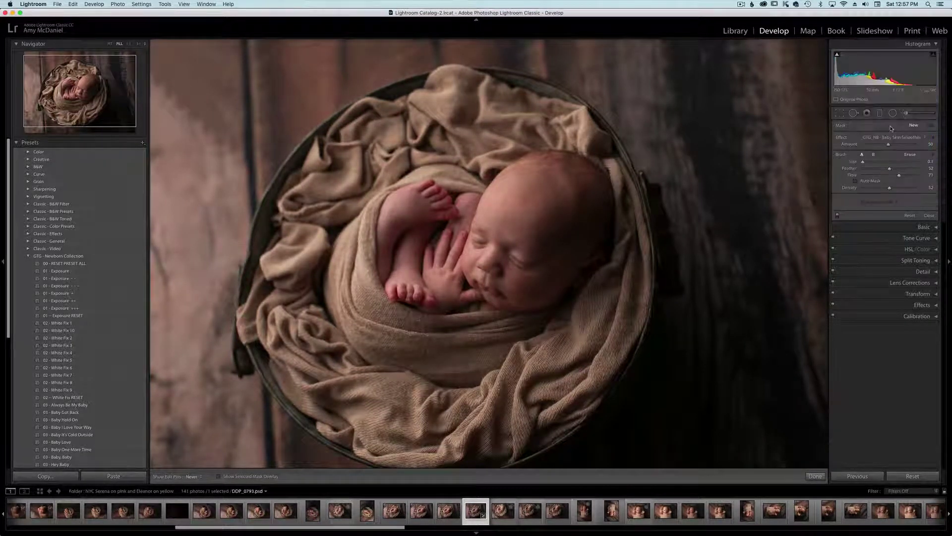
pyautogui.press('z')
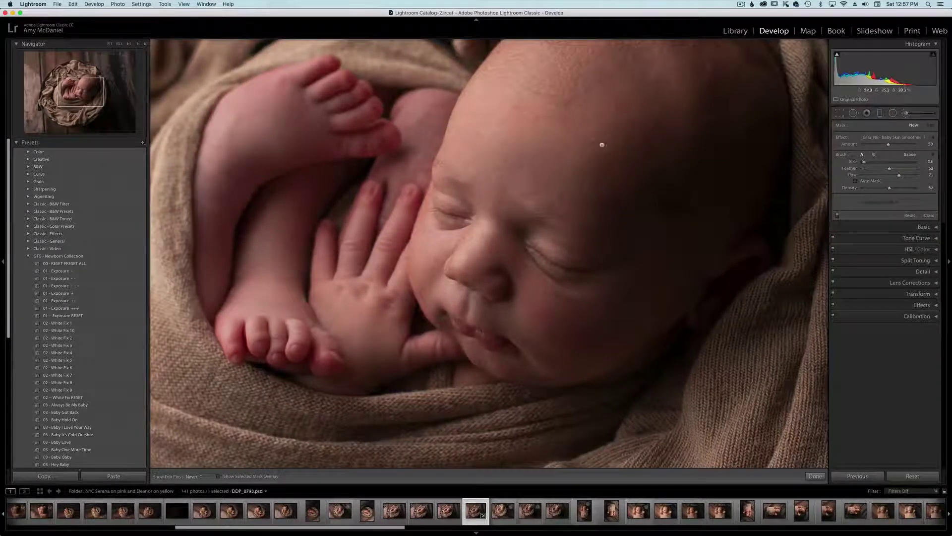
pyautogui.scroll(4, 578, 117)
pyautogui.click(606, 191)
pyautogui.scroll(5, 605, 191)
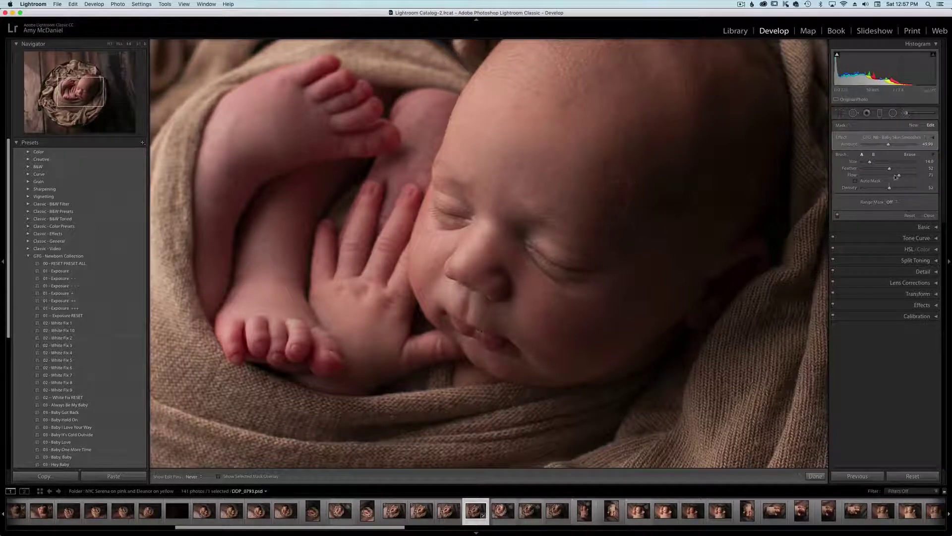
pyautogui.moveTo(899, 175); pyautogui.dragTo(902, 175)
pyautogui.moveTo(888, 144); pyautogui.dragTo(893, 143)
# Paint Baby Skin Smoother over the baby's face, hands and feet, adjusting the brush size to fit each area
pyautogui.scroll(1, 521, 172)
pyautogui.scroll(-3, 494, 243)
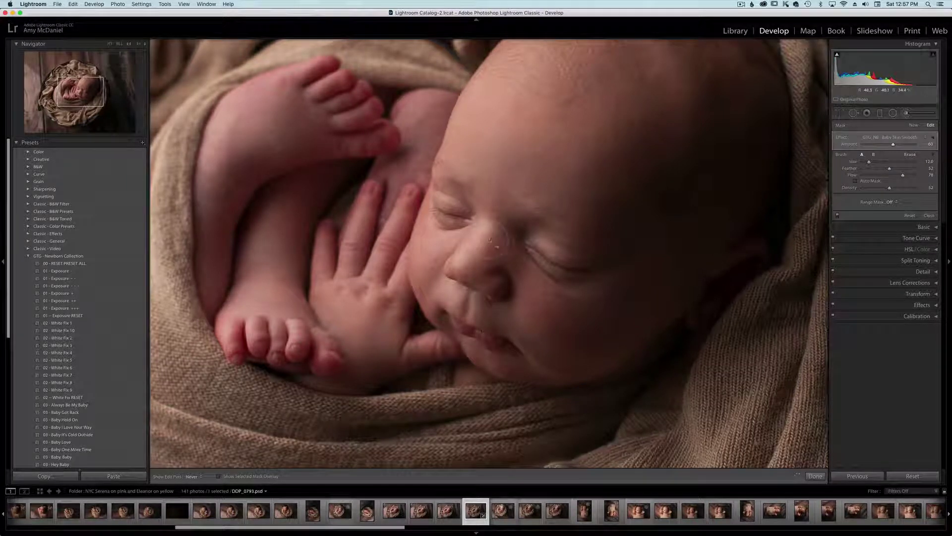
pyautogui.scroll(-3, 532, 284)
pyautogui.press('[')
pyautogui.press('[')
pyautogui.scroll(3, 612, 88)
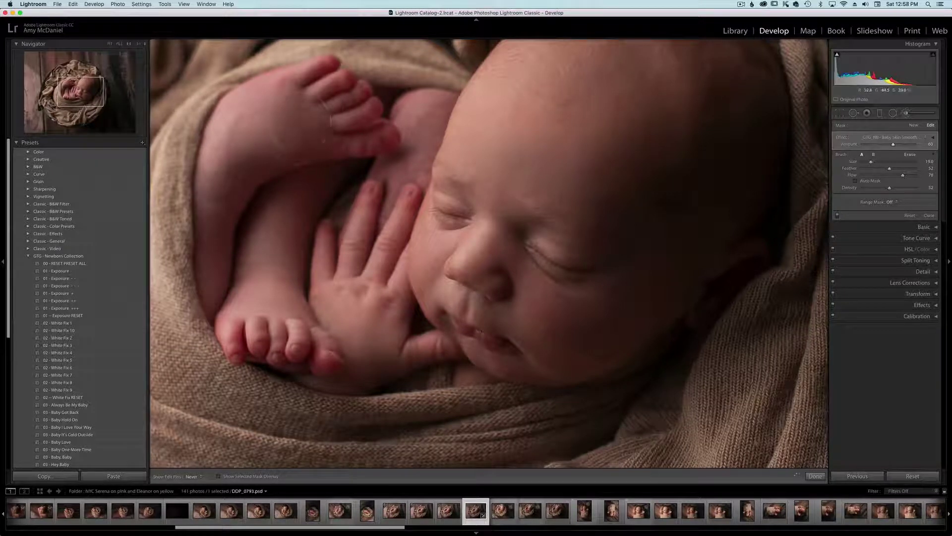
pyautogui.scroll(-3, 276, 255)
pyautogui.scroll(-1, 278, 259)
pyautogui.scroll(-2, 275, 258)
pyautogui.scroll(-1, 351, 307)
pyautogui.scroll(-2, 589, 335)
pyautogui.press('z')
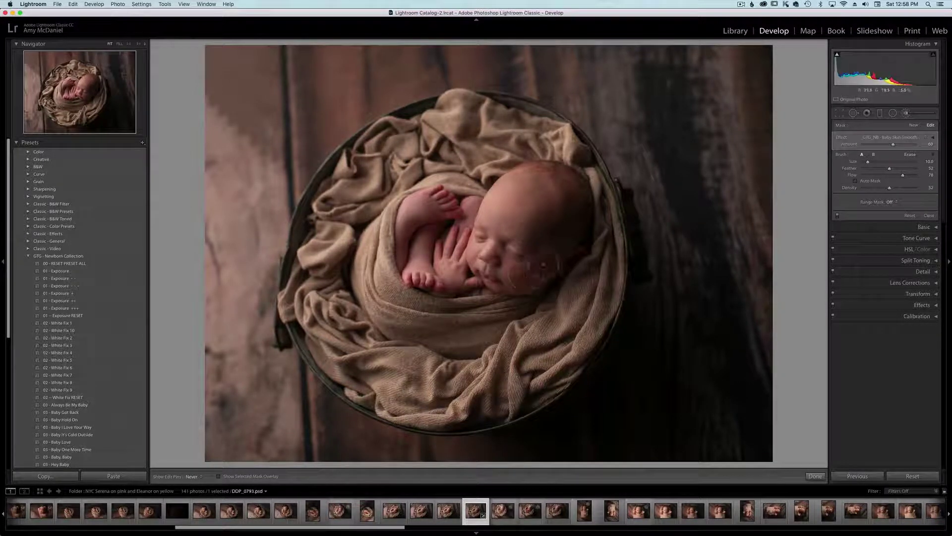
pyautogui.click(926, 141)
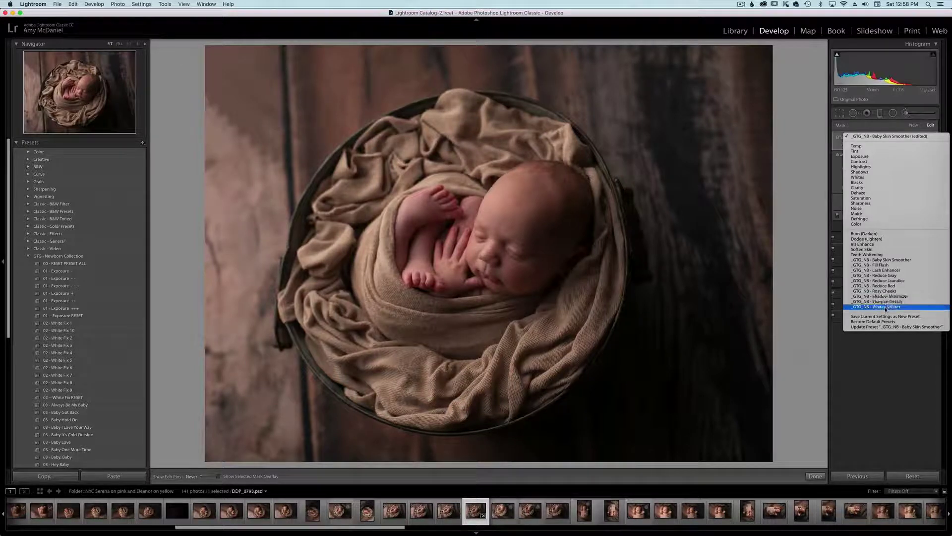
pyautogui.click(795, 213)
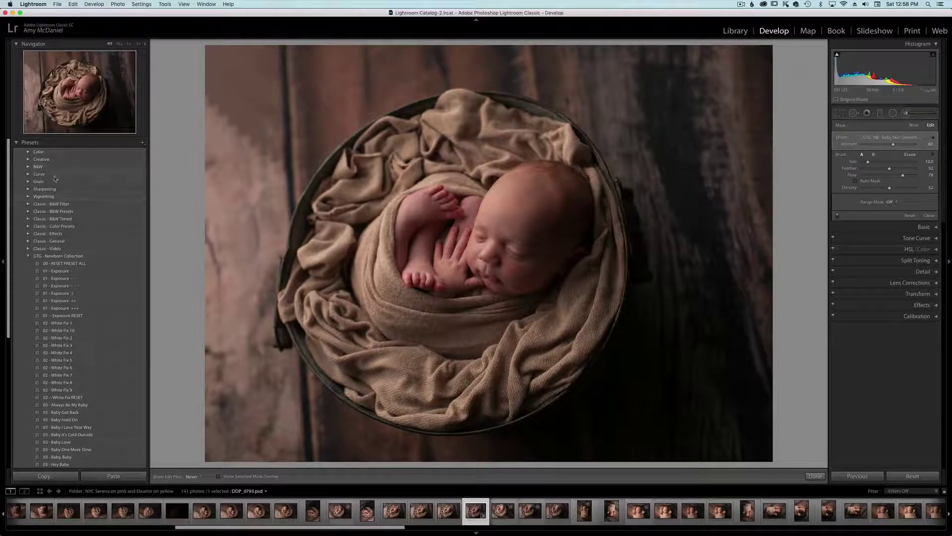
# Apply the presets 01 - Exposure + and 02 - White Fix 8 from the GTG - Newborn Collection to the portrait
pyautogui.scroll(-5, 49, 260)
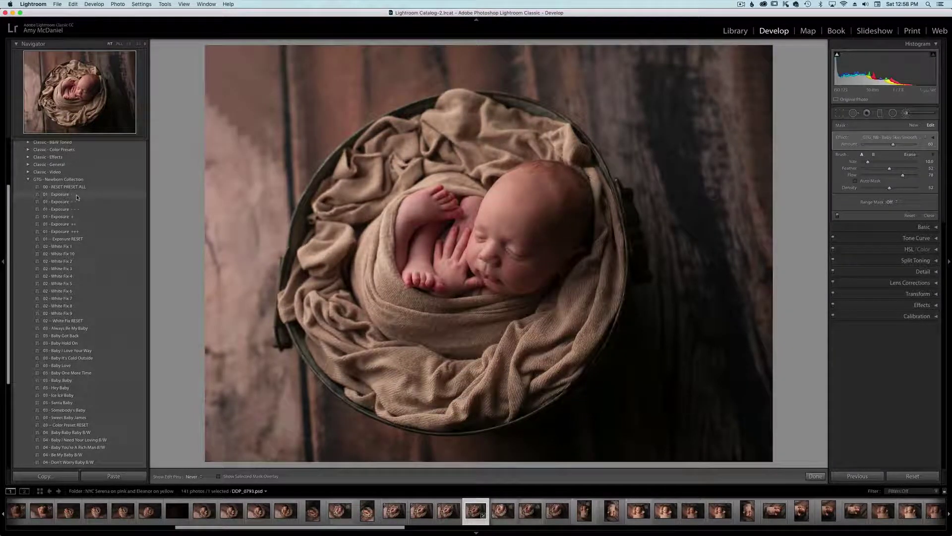
pyautogui.click(76, 217)
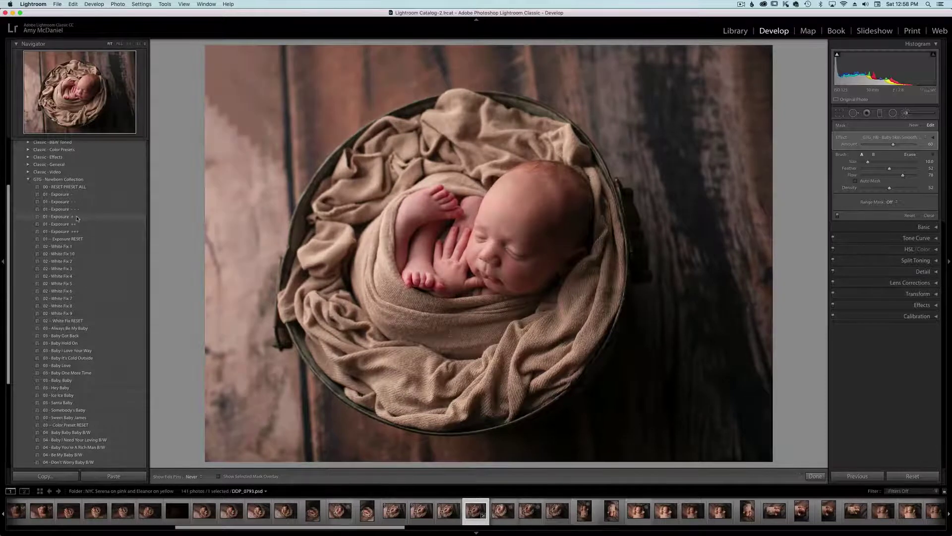
pyautogui.click(77, 218)
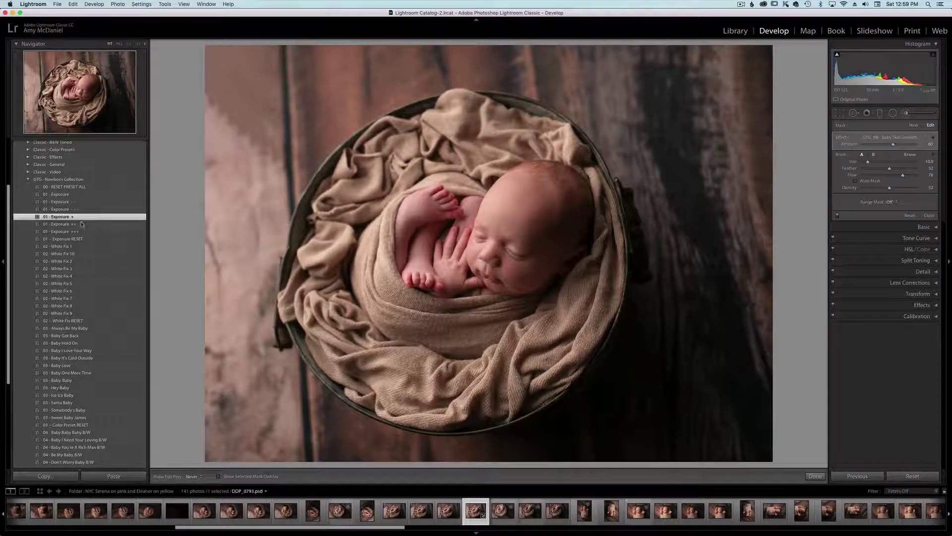
pyautogui.click(79, 217)
pyautogui.click(73, 307)
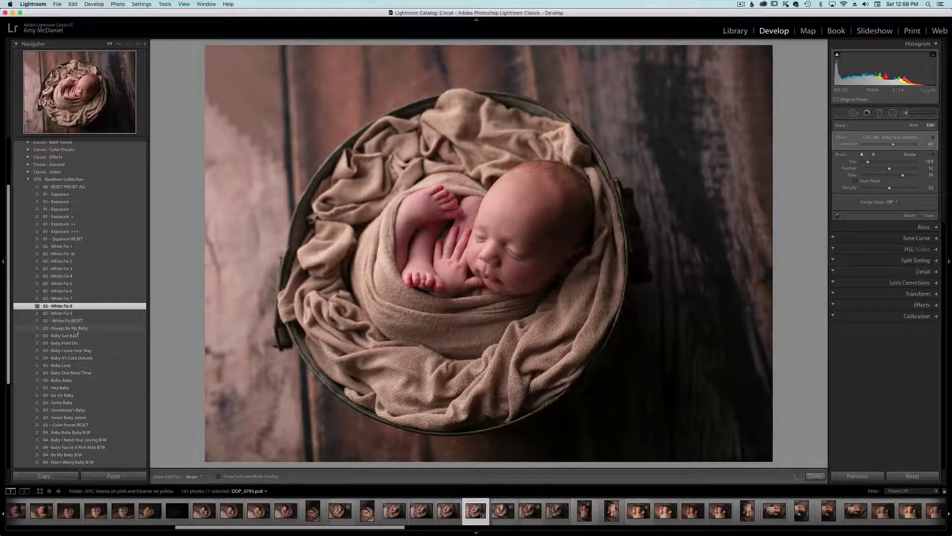
# Apply the 03 - Somebody's Baby color preset to the portrait
pyautogui.scroll(-1, 74, 328)
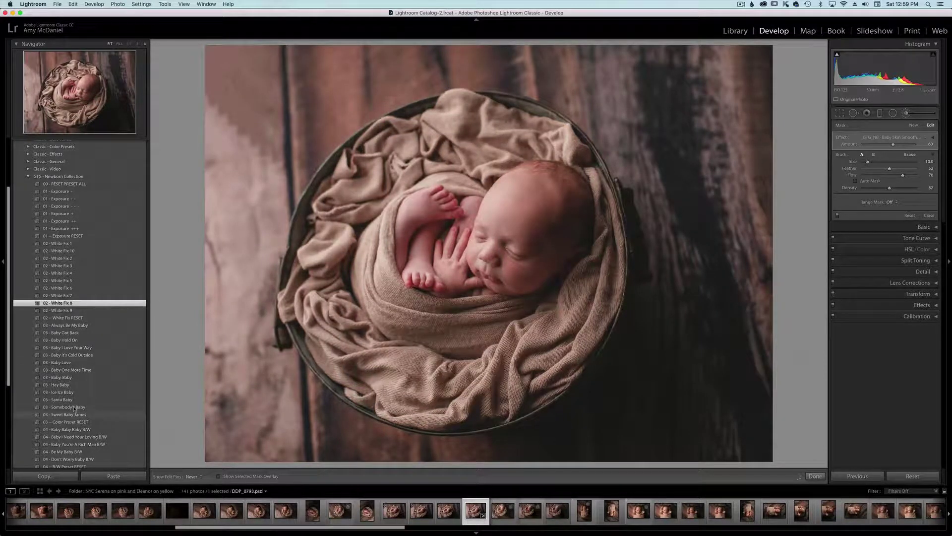
pyautogui.click(74, 407)
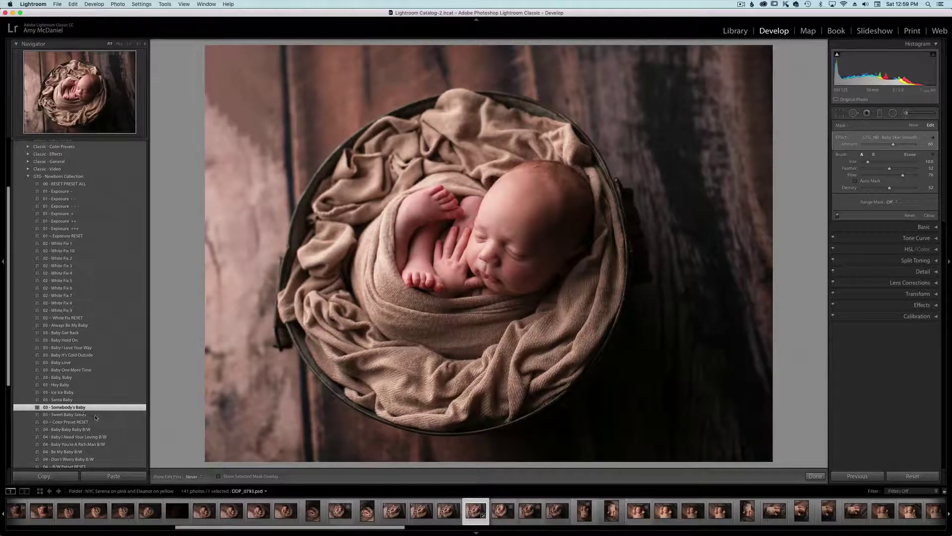
pyautogui.scroll(-1, 87, 428)
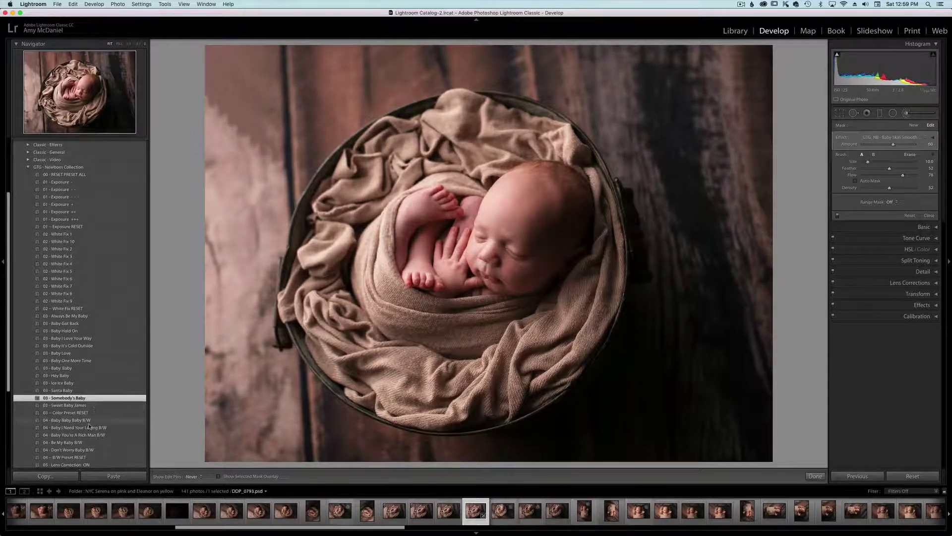
pyautogui.click(90, 398)
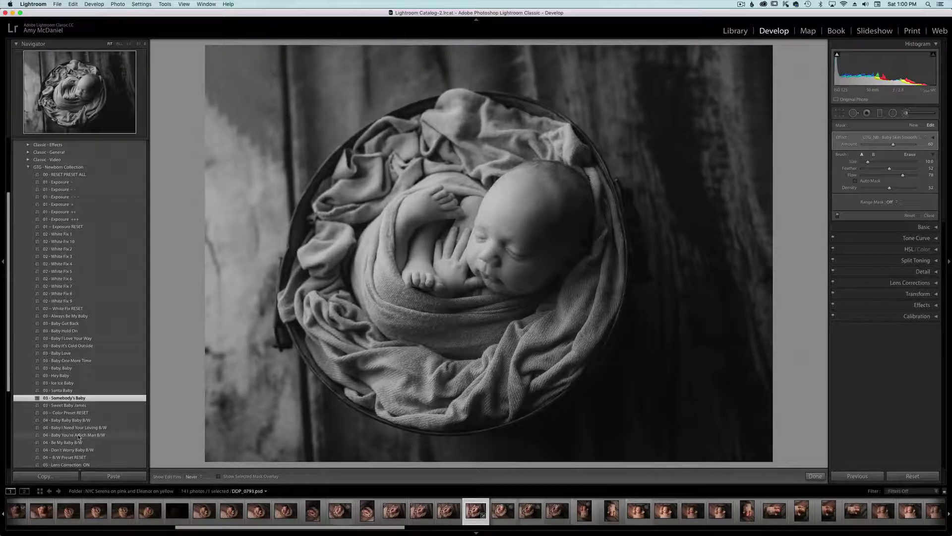
# Try the 04 - Baby You're A Rich Man B/W preset and remove it with 04 - B/W Preset RESET
pyautogui.click(78, 435)
pyautogui.scroll(-1, 78, 436)
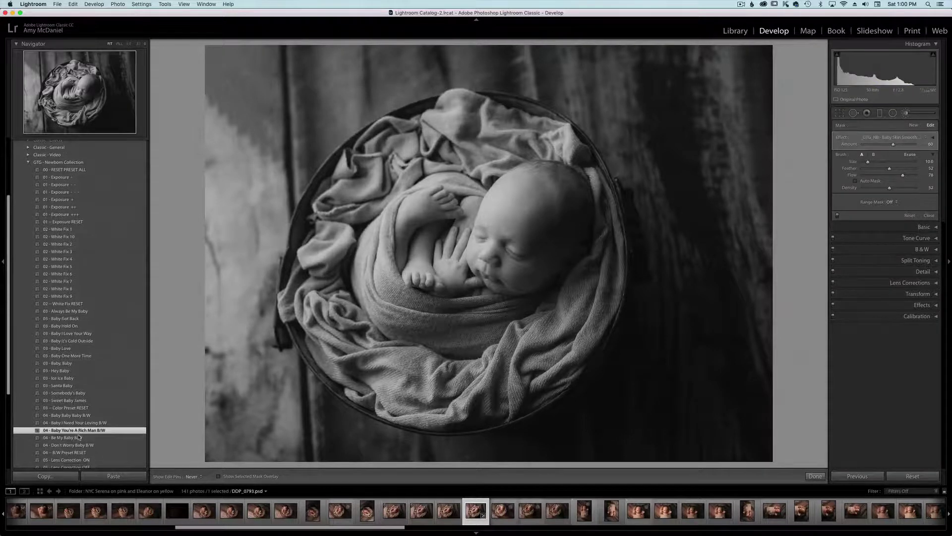
pyautogui.scroll(-5, 78, 436)
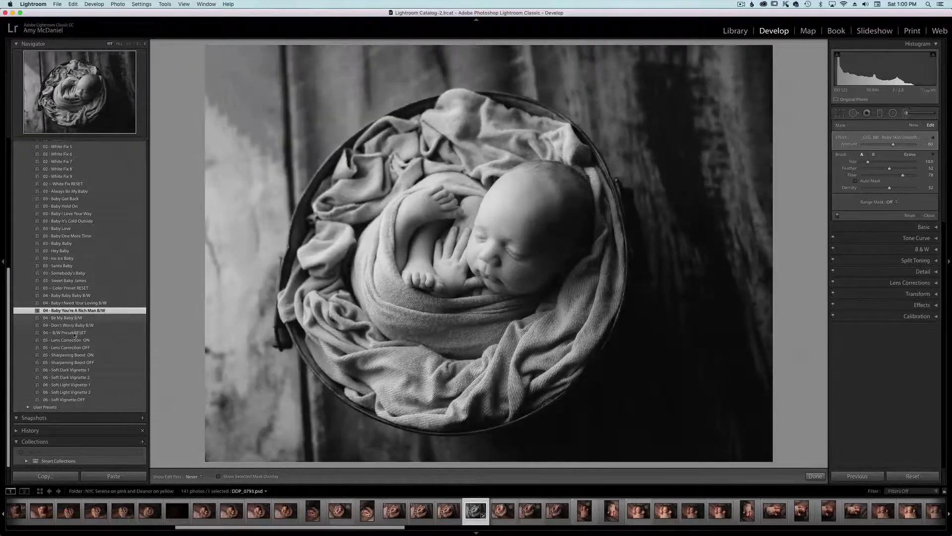
pyautogui.click(75, 333)
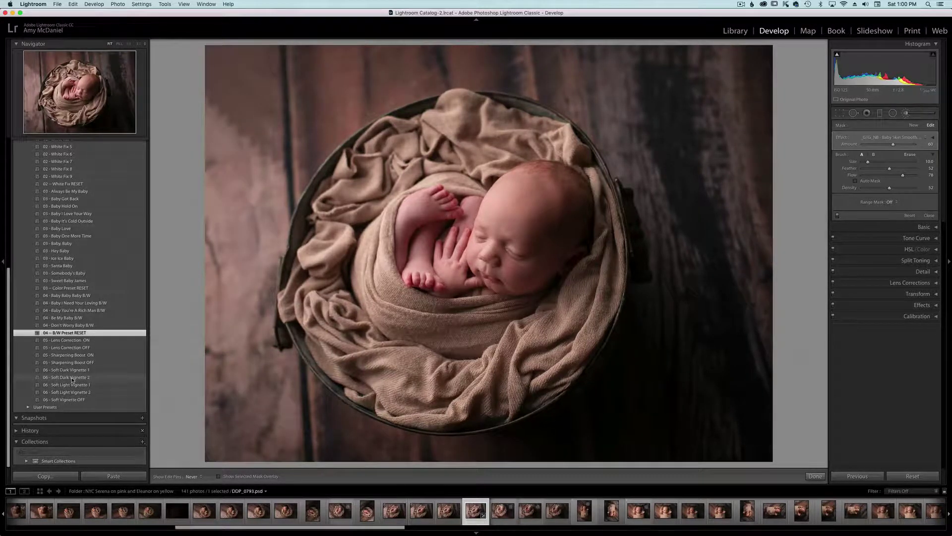
# Apply the 06 - Soft Dark Vignette 2 preset and exit the local adjustment tools without cropping
pyautogui.click(72, 378)
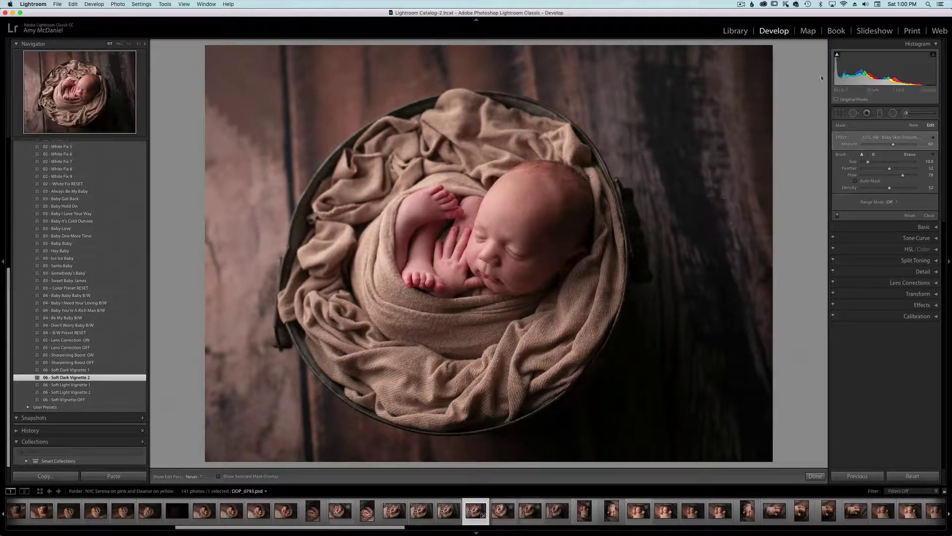
pyautogui.click(840, 113)
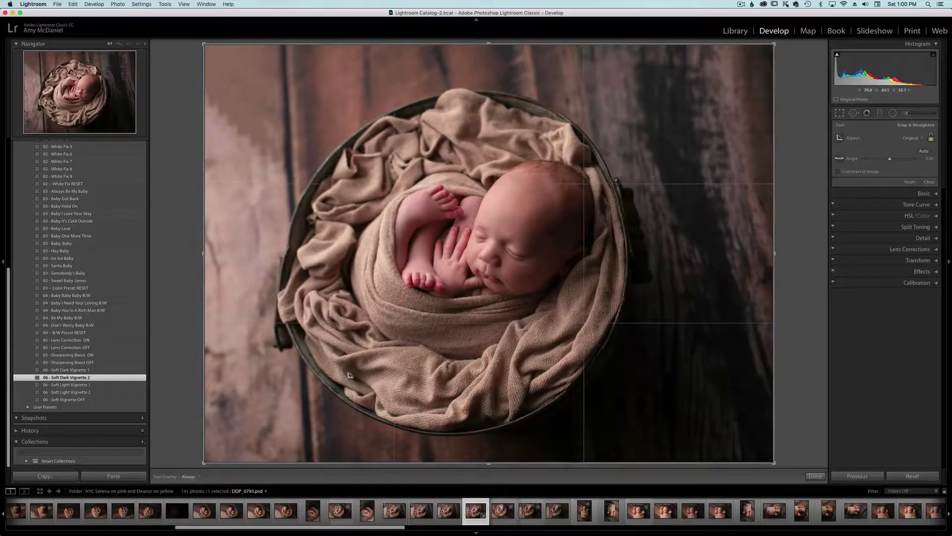
pyautogui.press('Return')
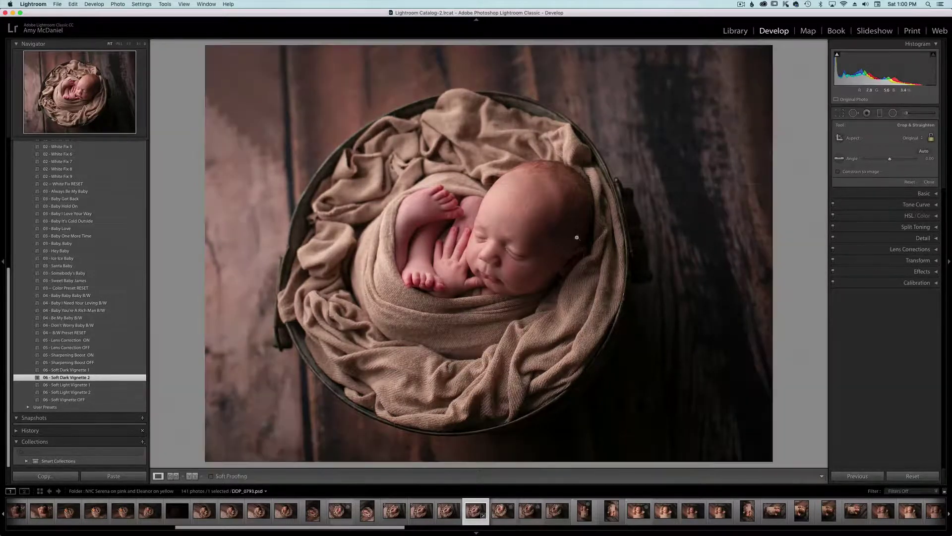
# Compare the portrait before and after editing side by side, examining the baby's face up close and the whole image
pyautogui.click(192, 476)
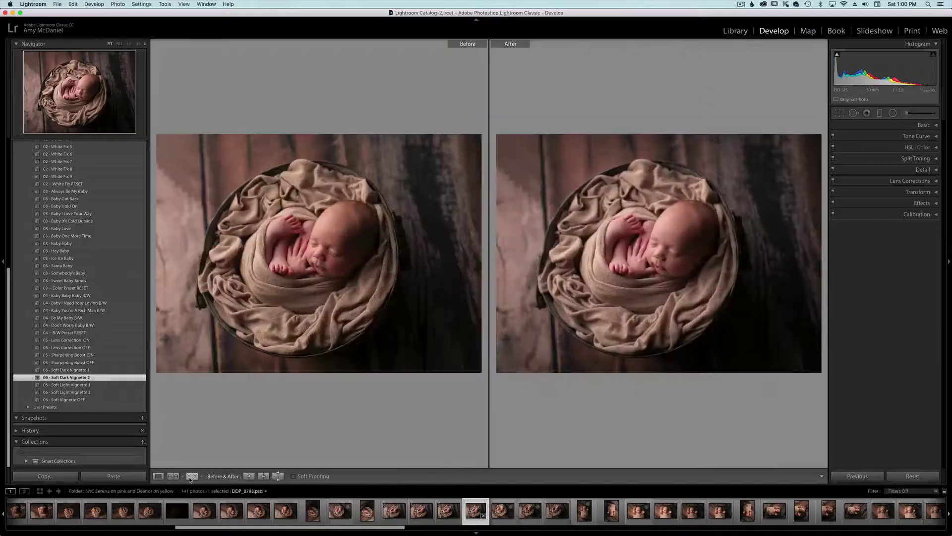
pyautogui.click(695, 266)
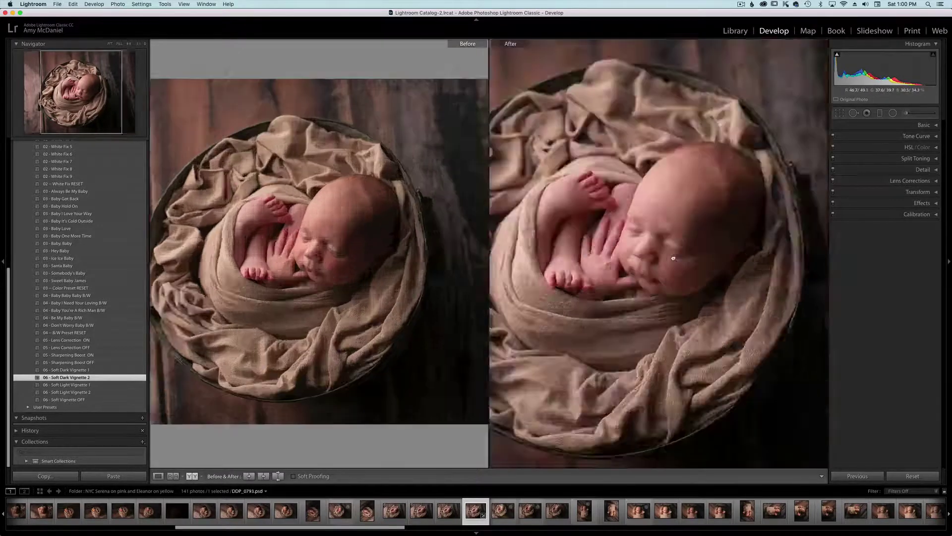
pyautogui.click(673, 258)
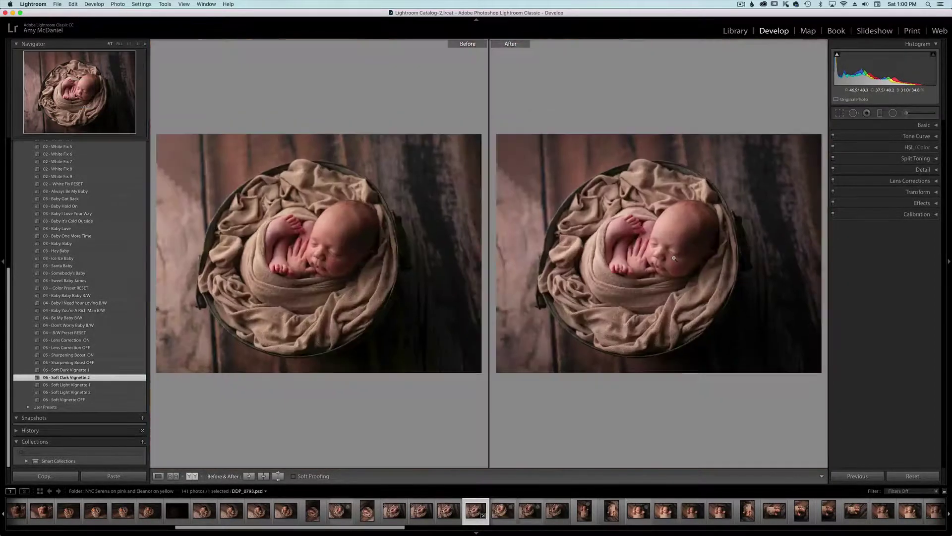
pyautogui.click(674, 258)
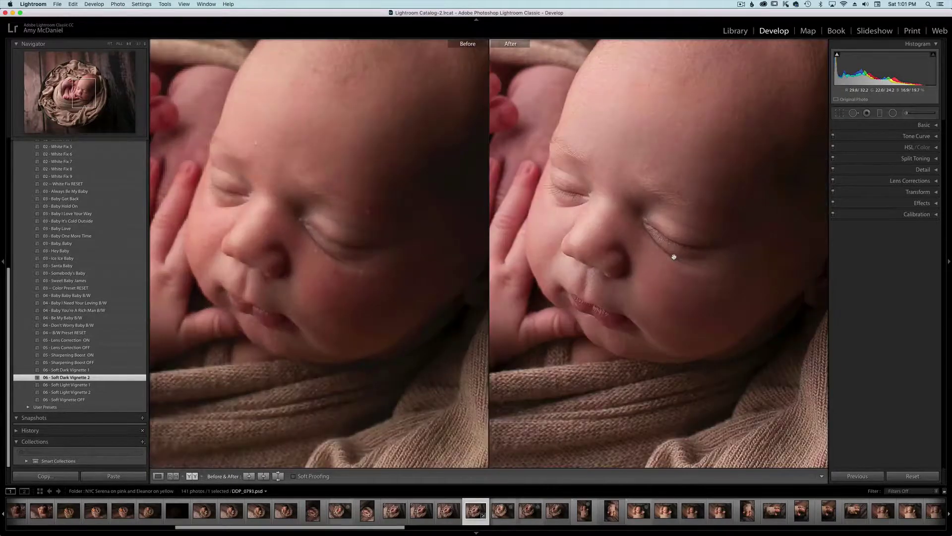
pyautogui.click(674, 256)
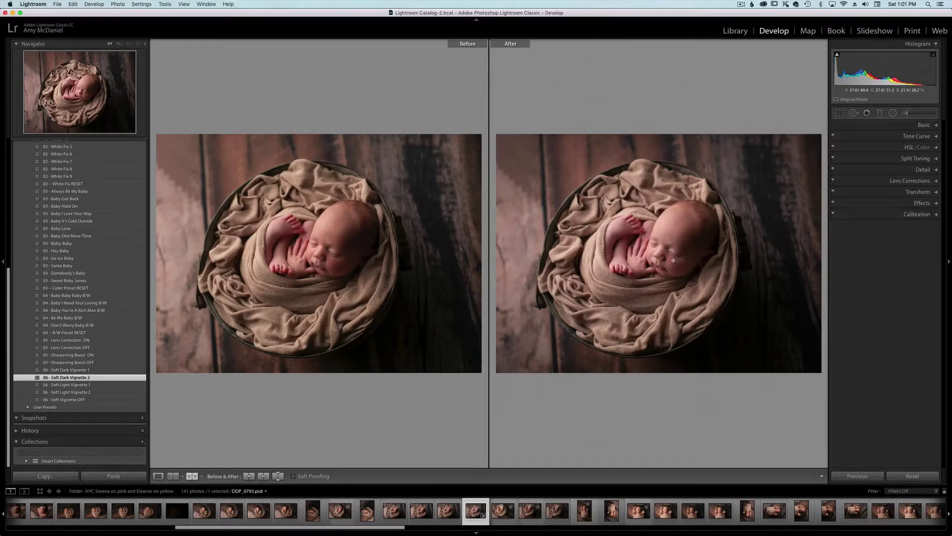
pyautogui.click(741, 4)
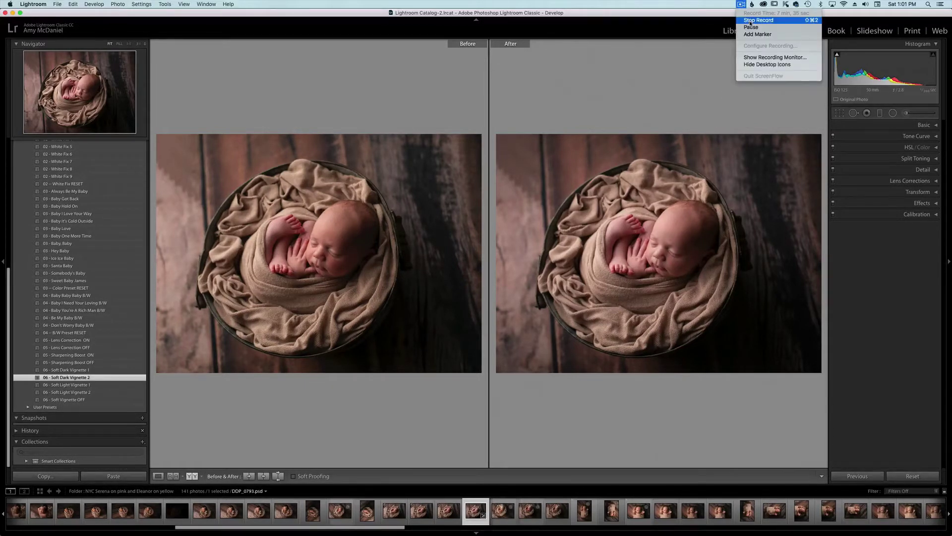